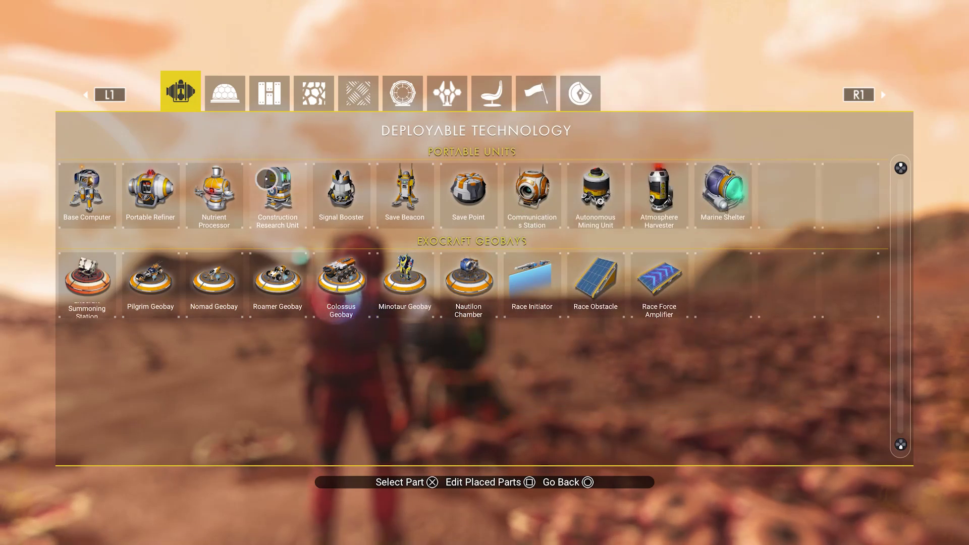
Step: Cycle the build menu through Large, Timber, Stone, Alloy, Advanced Technology, Power, Furnishings and Decoration to Wall Art
{"action": "left_click", "coordinate": [225, 95]}
{"action": "left_click", "coordinate": [283, 97]}
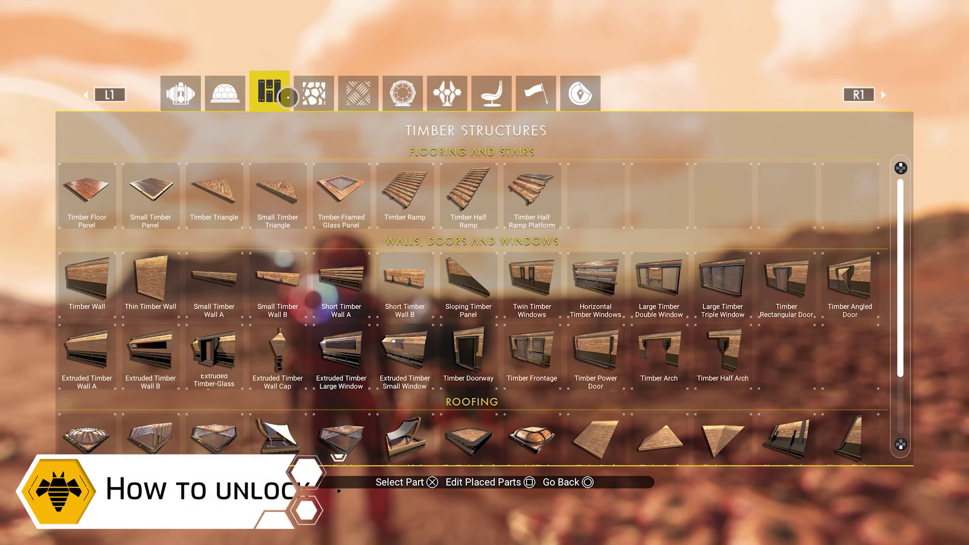
{"action": "left_click", "coordinate": [313, 95]}
{"action": "left_click", "coordinate": [359, 95]}
{"action": "left_click", "coordinate": [400, 93]}
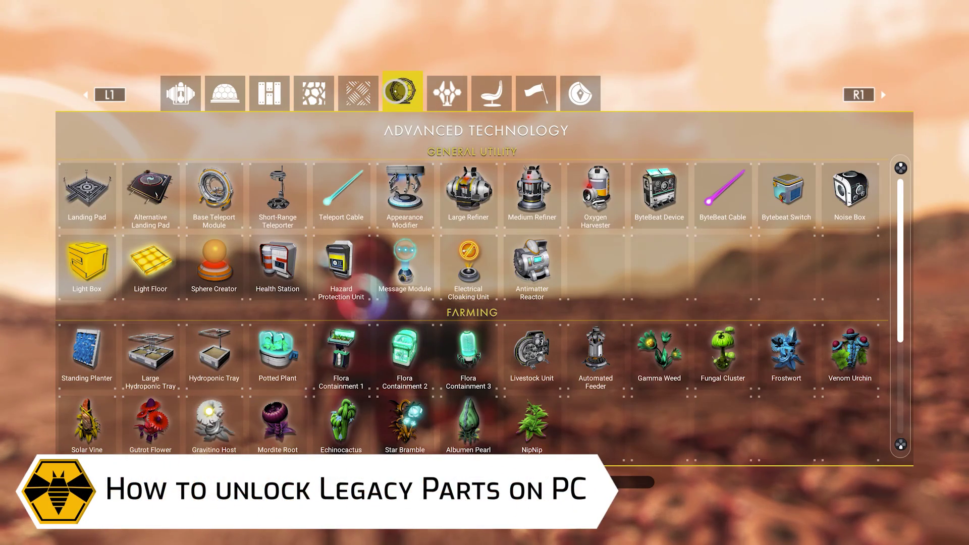
{"action": "left_click", "coordinate": [447, 94]}
{"action": "left_click", "coordinate": [491, 93]}
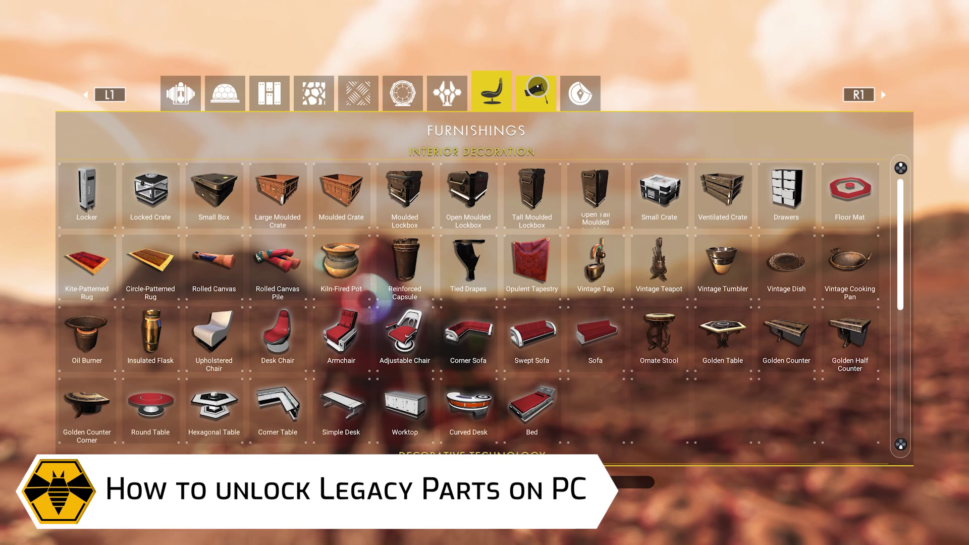
{"action": "left_click", "coordinate": [536, 87]}
{"action": "left_click", "coordinate": [588, 91]}
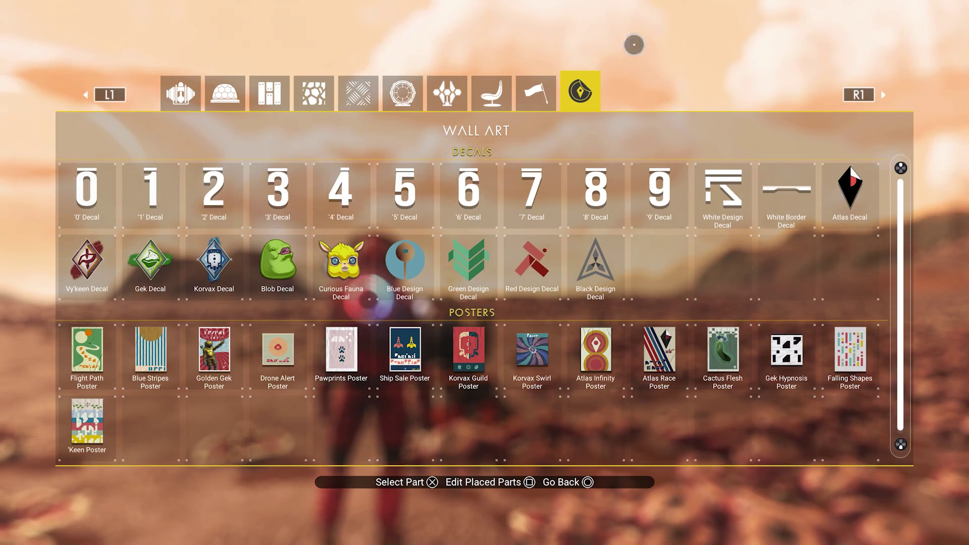
Step: Close the build menu, walk and jetpack over to the parked ship, and board it
{"action": "key", "text": "Escape"}
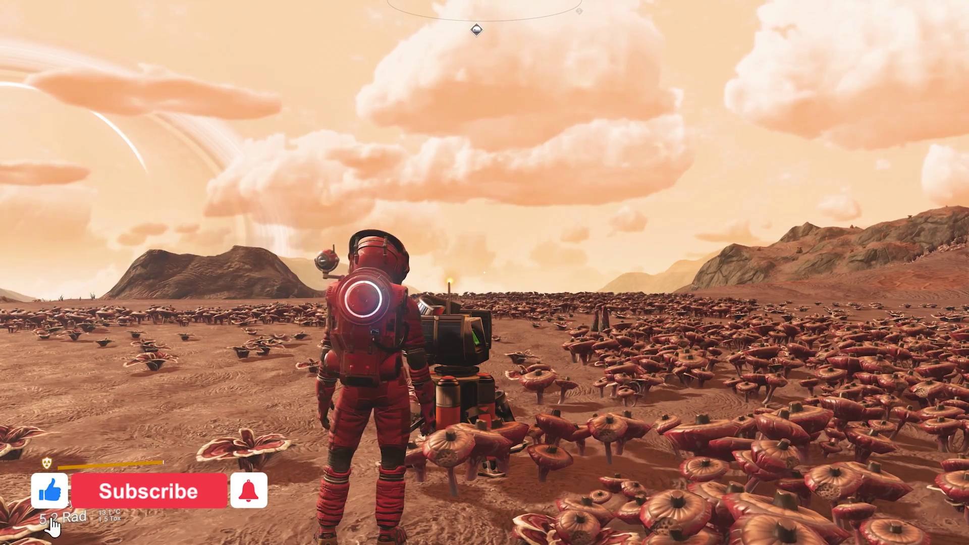
{"action": "key", "text": "w"}
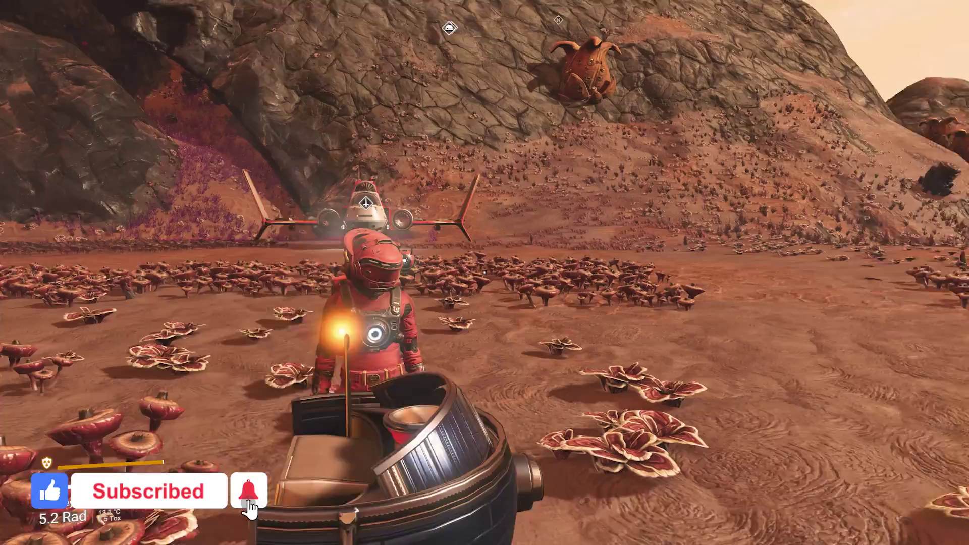
{"action": "key", "text": "space"}
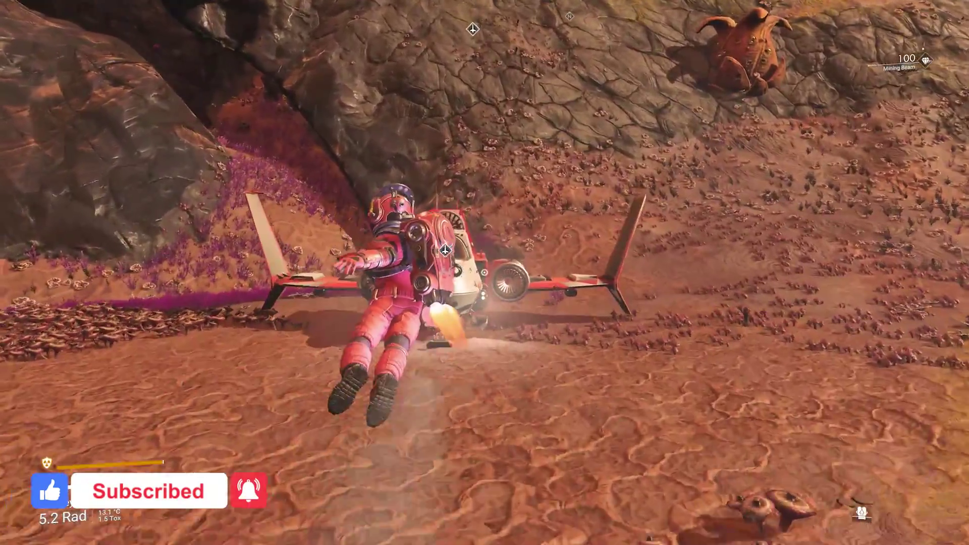
{"action": "key", "text": "e"}
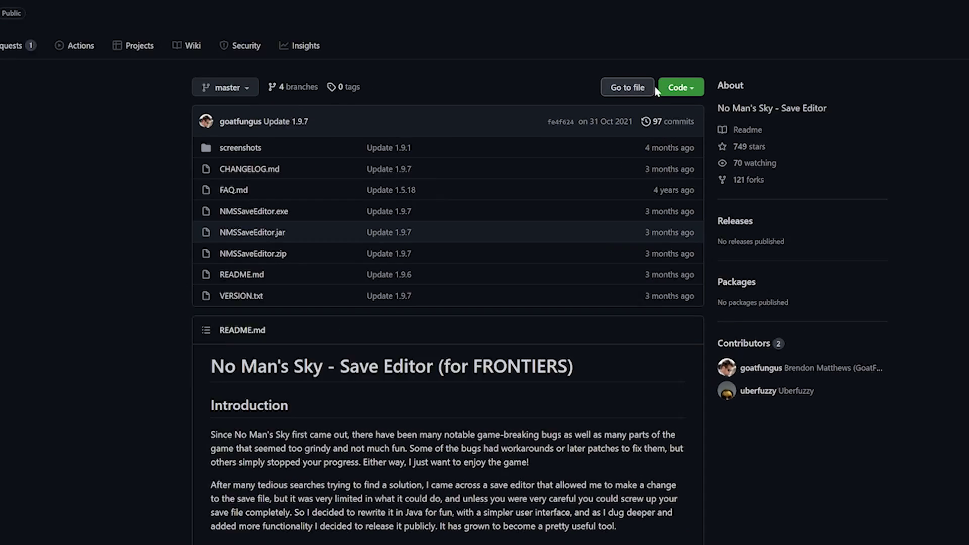
Step: Download the NMSSaveEditor repository via the Code button's Download ZIP option
{"action": "left_click", "coordinate": [698, 90]}
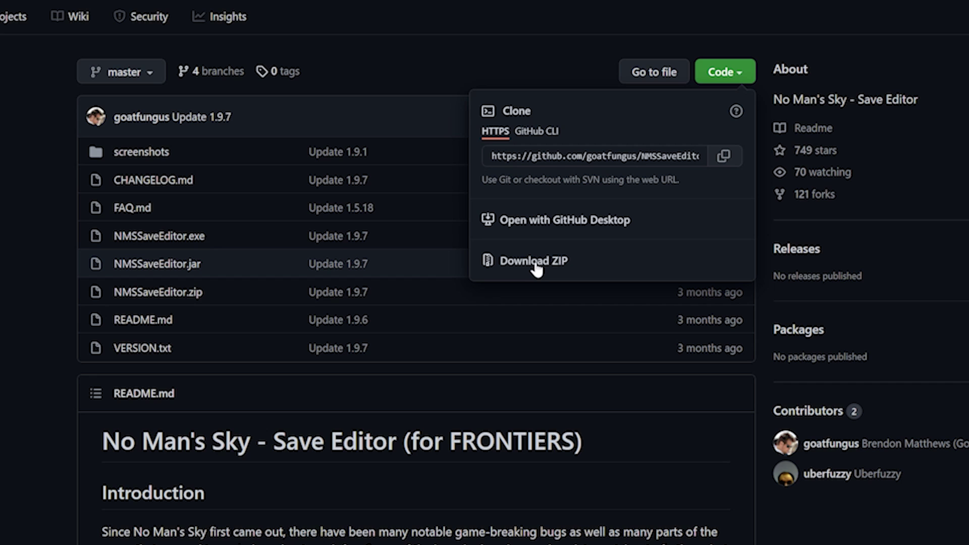
{"action": "left_click", "coordinate": [519, 267]}
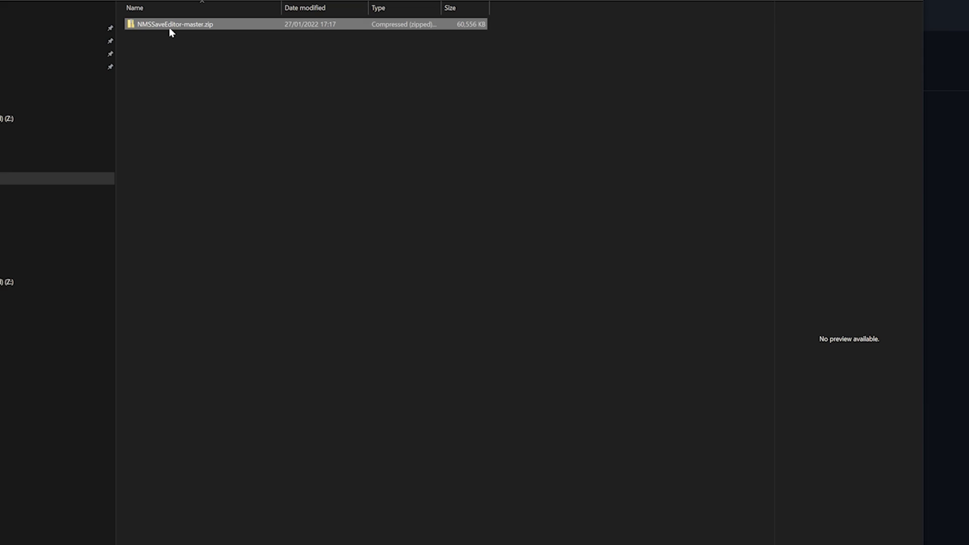
Step: Extract All from NMSSaveEditor-master.zip and open the extracted NMSSaveEditor-master folder
{"action": "right_click", "coordinate": [168, 27]}
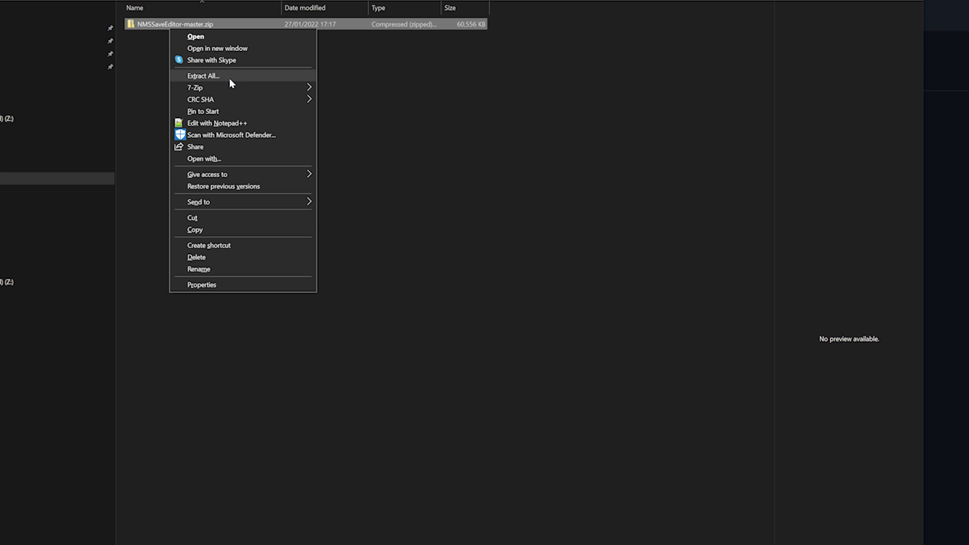
{"action": "mouse_move", "coordinate": [228, 89]}
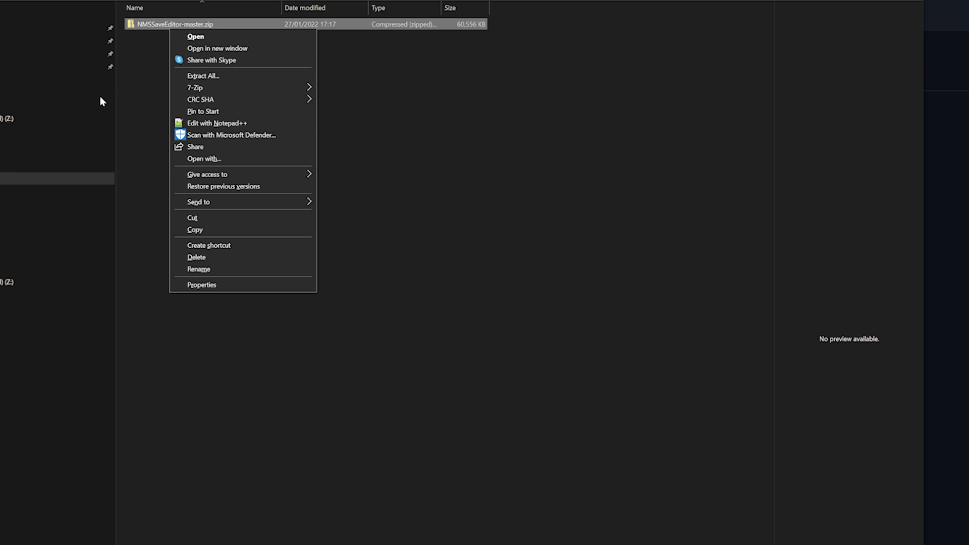
{"action": "left_click", "coordinate": [239, 76]}
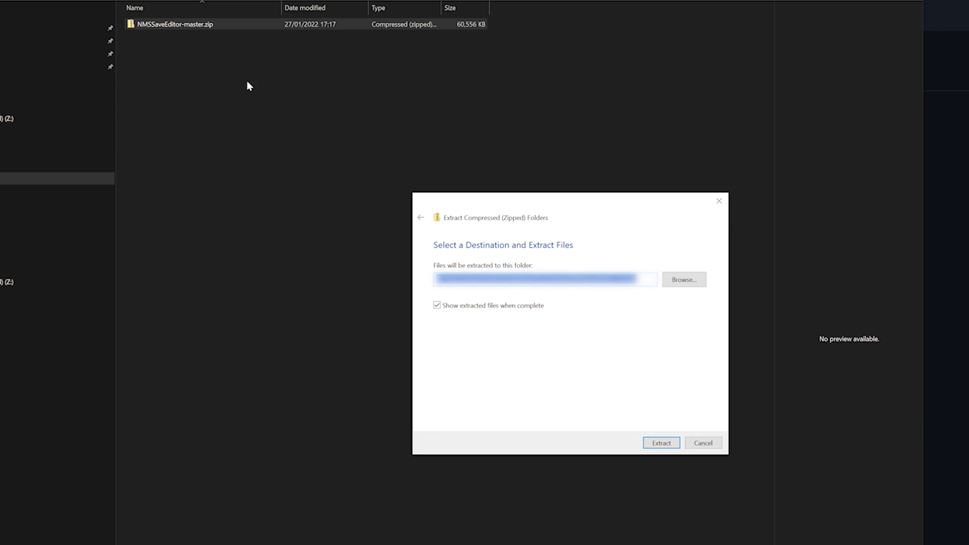
{"action": "left_click", "coordinate": [661, 443]}
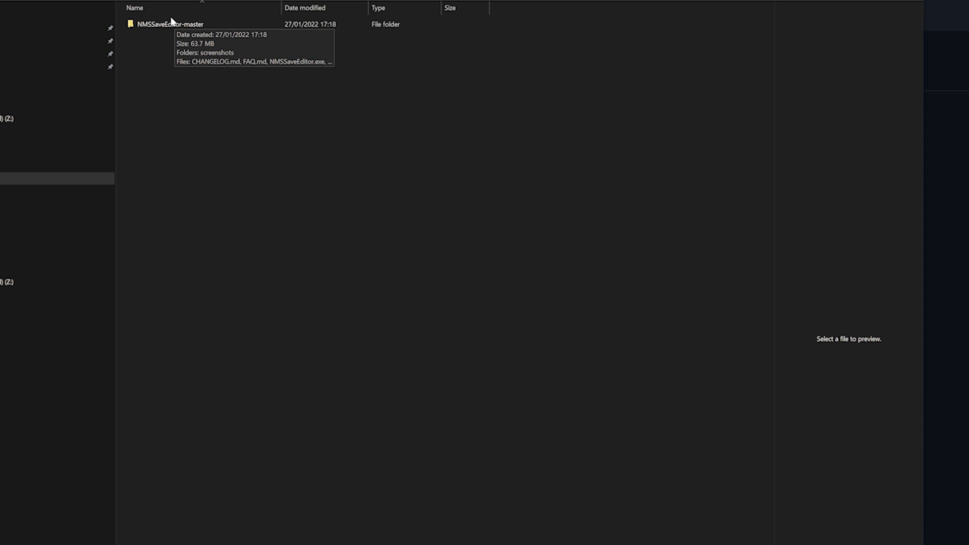
{"action": "double_click", "coordinate": [161, 25]}
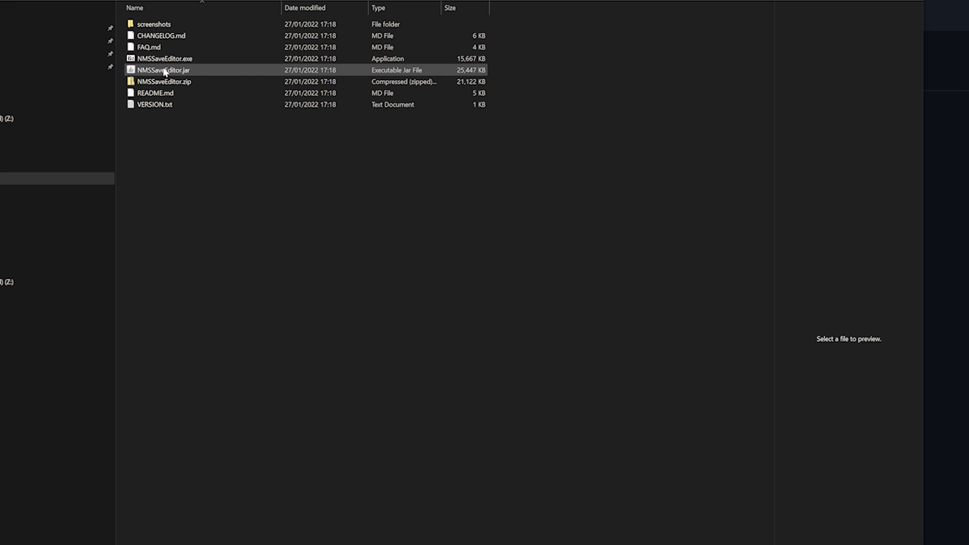
Step: Launch NMSSaveEditor.jar and load the 'Slot 6 - CREATIVE' save from the Game Slot list
{"action": "double_click", "coordinate": [187, 71]}
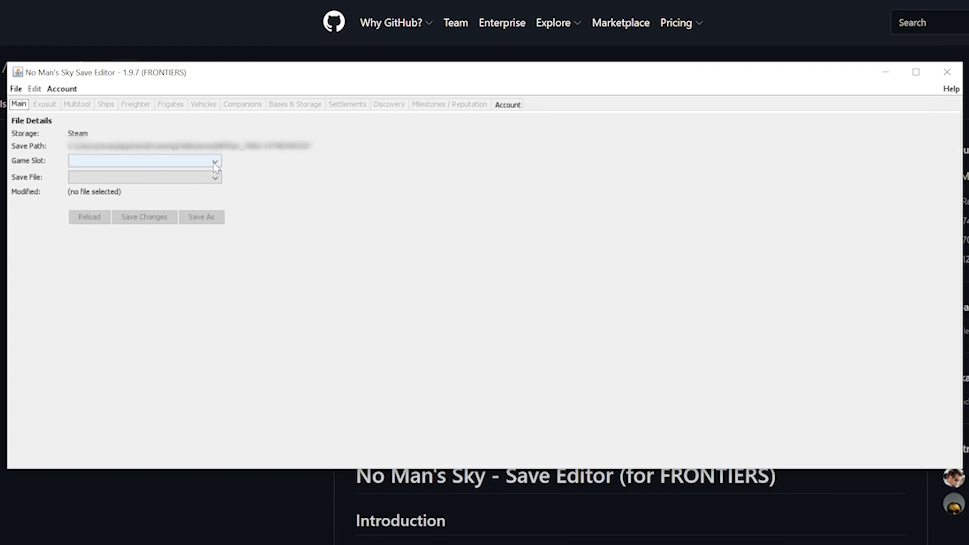
{"action": "left_click", "coordinate": [197, 109]}
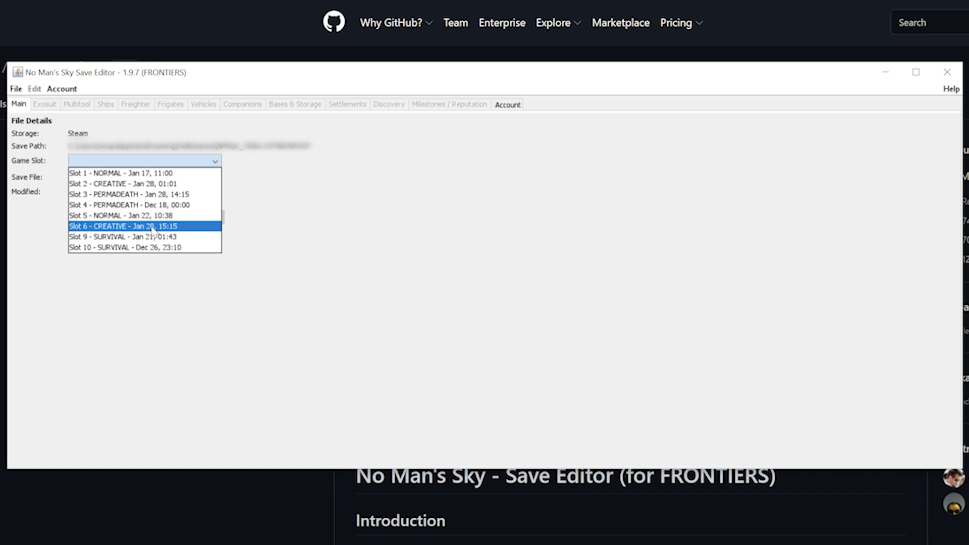
{"action": "left_click", "coordinate": [109, 227]}
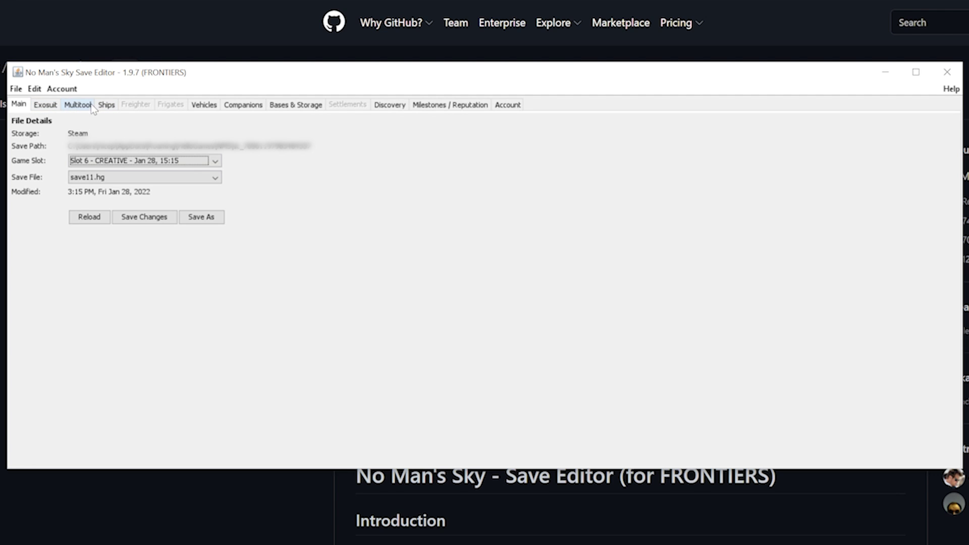
Step: Review the Multitool, Exosuit, Ship and Roamer inventories, then show the Discovery section
{"action": "left_click", "coordinate": [67, 106]}
{"action": "left_click", "coordinate": [49, 106]}
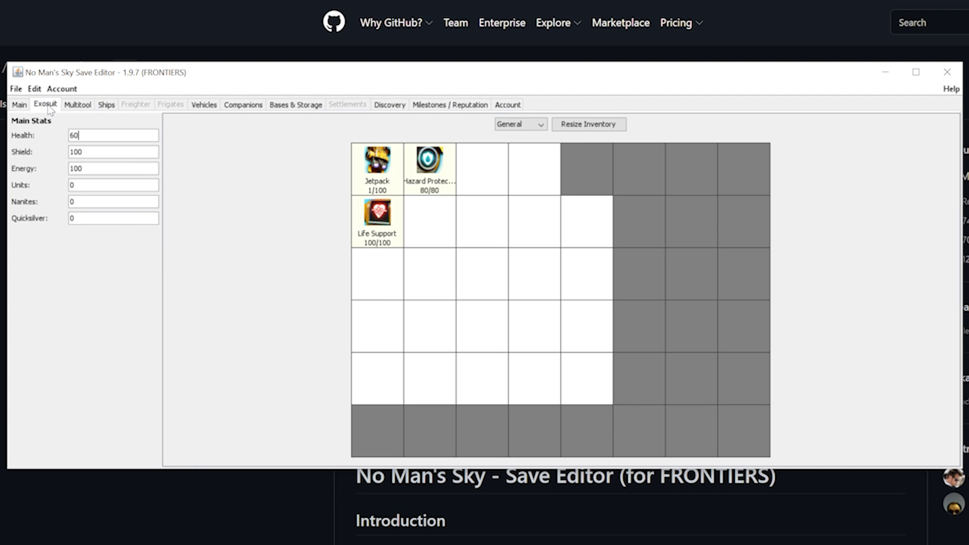
{"action": "left_click", "coordinate": [108, 104]}
{"action": "left_click", "coordinate": [204, 104]}
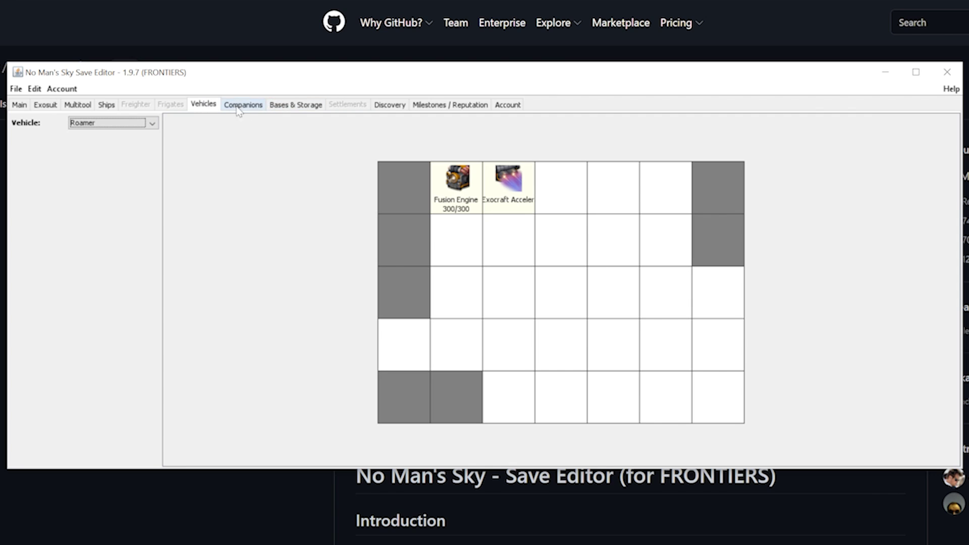
{"action": "left_click", "coordinate": [393, 107]}
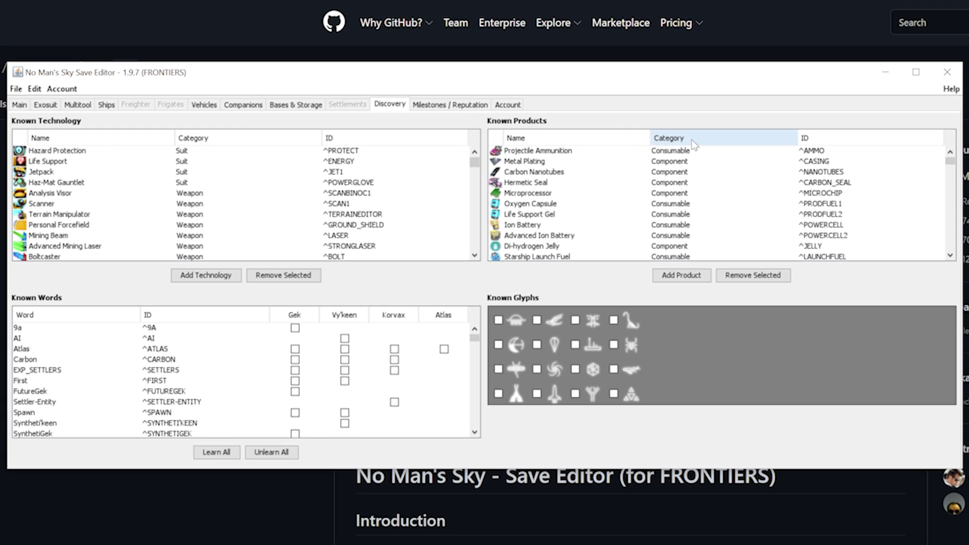
Step: Sort Known Products by Category and scroll down to the timber Building Part entries
{"action": "left_click", "coordinate": [705, 139]}
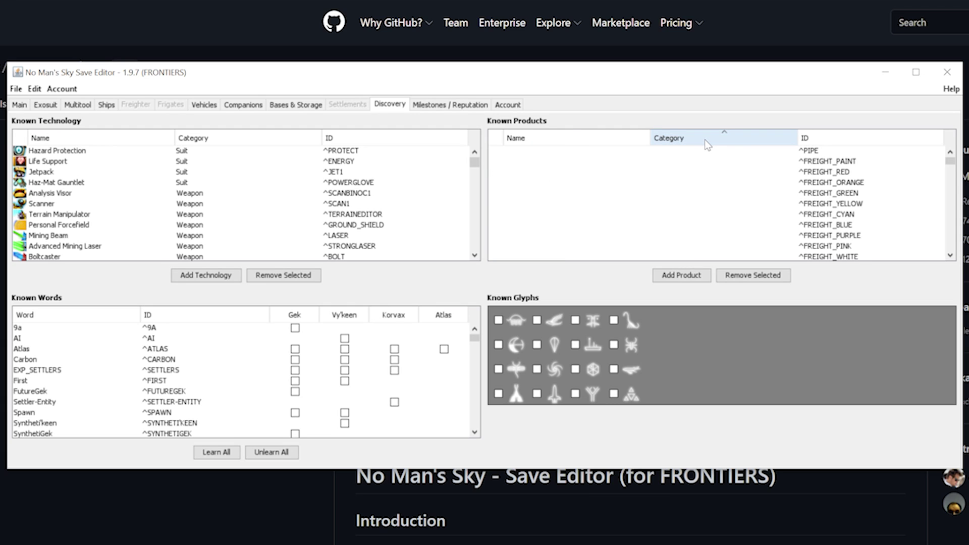
{"action": "scroll", "coordinate": [690, 190], "scroll_direction": "down", "scroll_amount": 10}
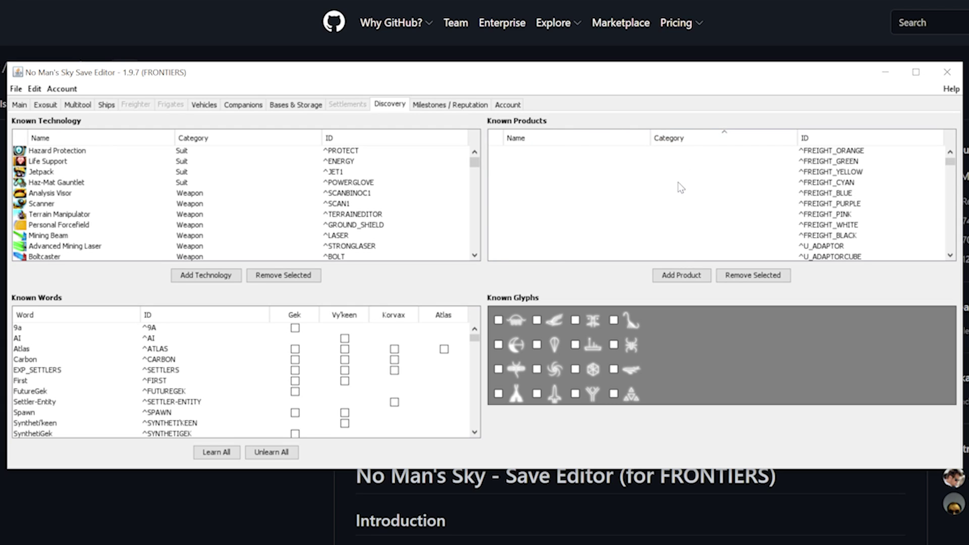
{"action": "scroll", "coordinate": [665, 189], "scroll_direction": "down", "scroll_amount": 20}
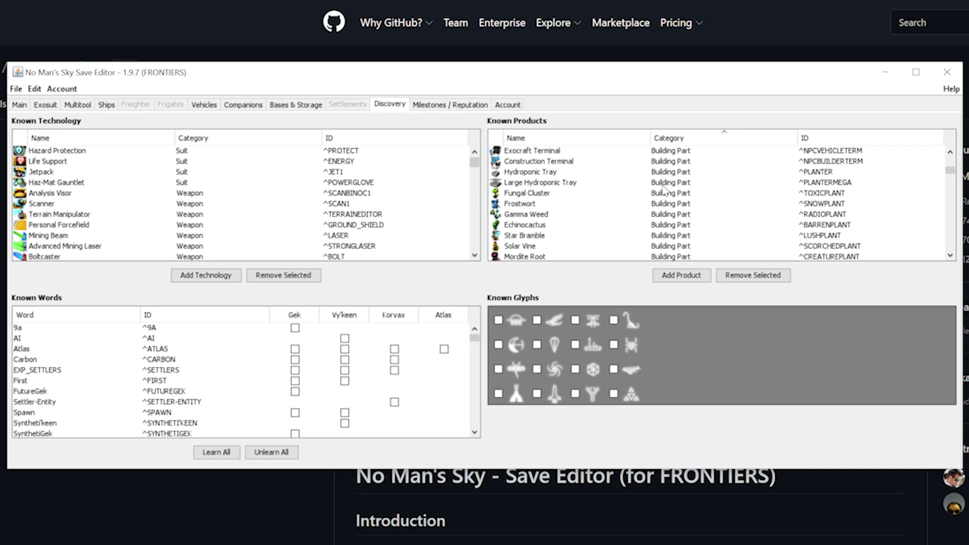
{"action": "scroll", "coordinate": [665, 191], "scroll_direction": "down", "scroll_amount": 20}
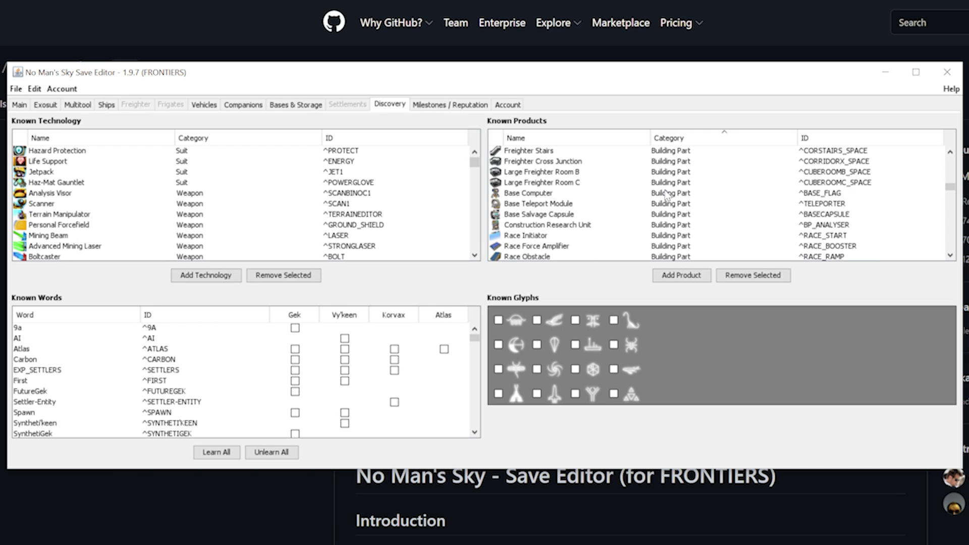
{"action": "scroll", "coordinate": [667, 196], "scroll_direction": "down", "scroll_amount": 3}
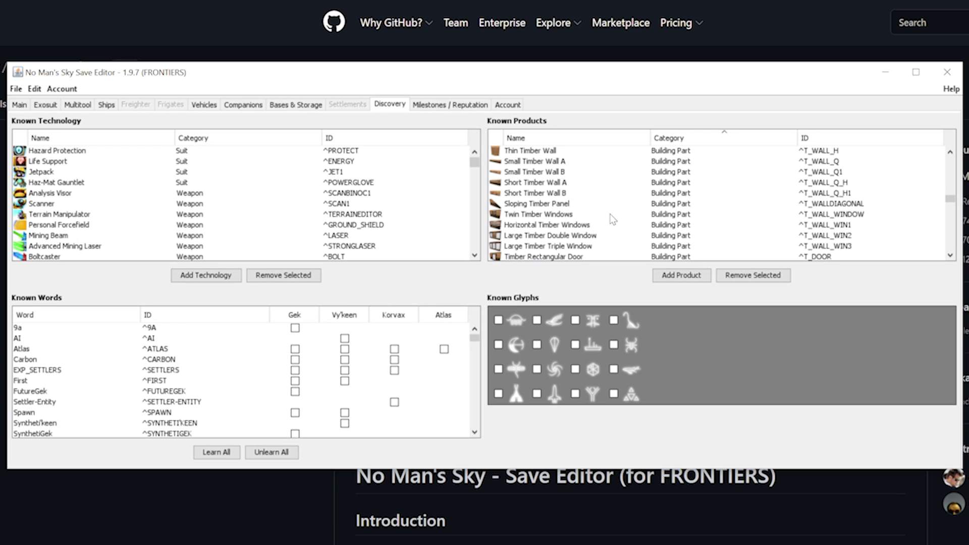
Step: In Add Known Products, sort by Category and select the first building part, '0' Decal
{"action": "left_click", "coordinate": [681, 276]}
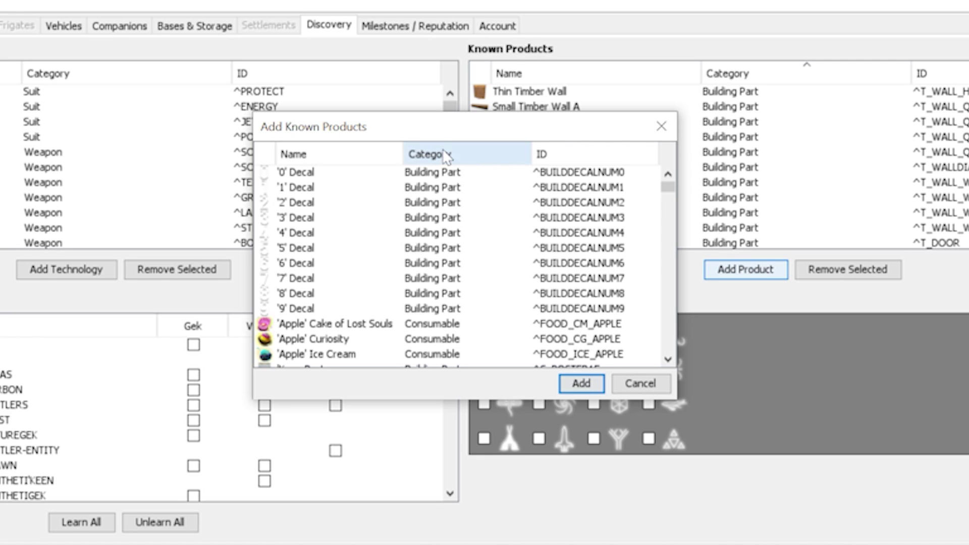
{"action": "left_click", "coordinate": [458, 152]}
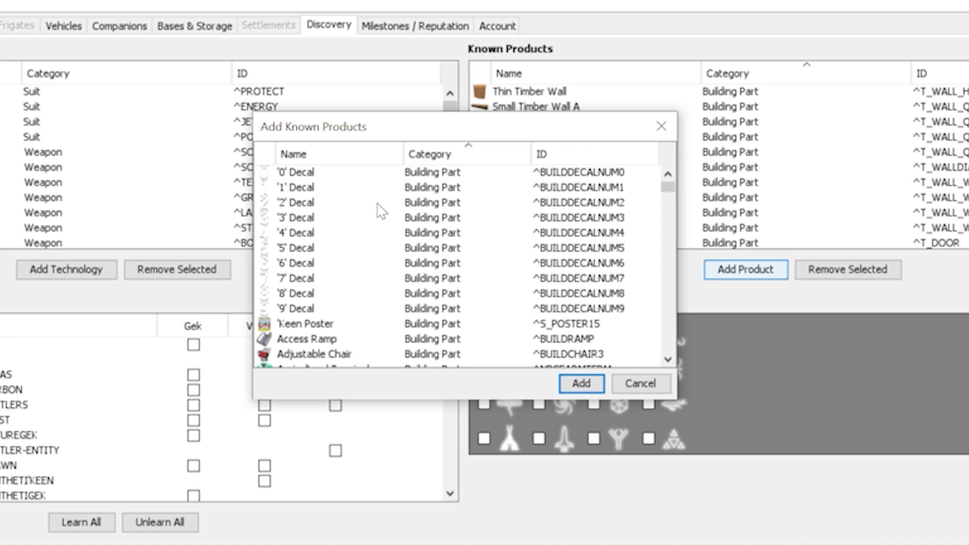
{"action": "scroll", "coordinate": [342, 189], "scroll_direction": "down", "scroll_amount": 2}
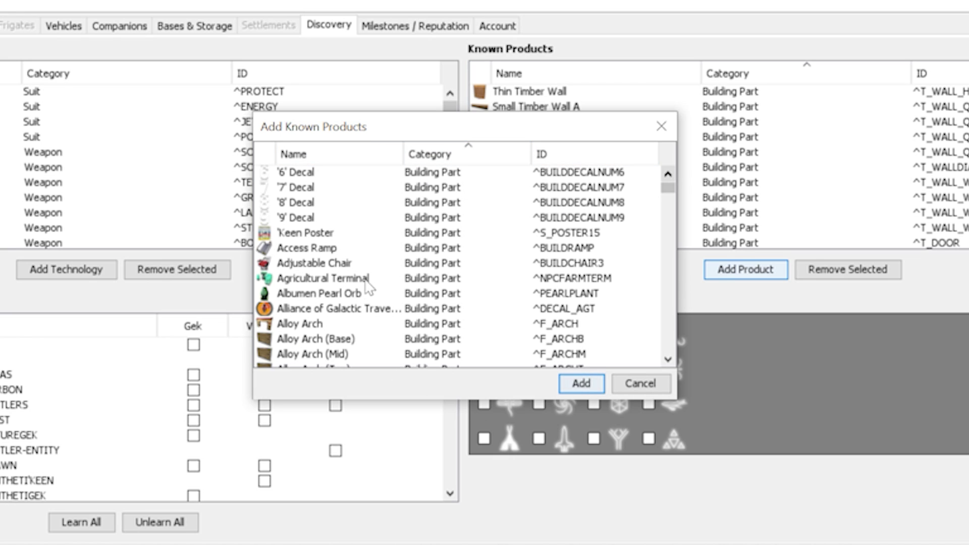
{"action": "scroll", "coordinate": [348, 292], "scroll_direction": "down", "scroll_amount": 2}
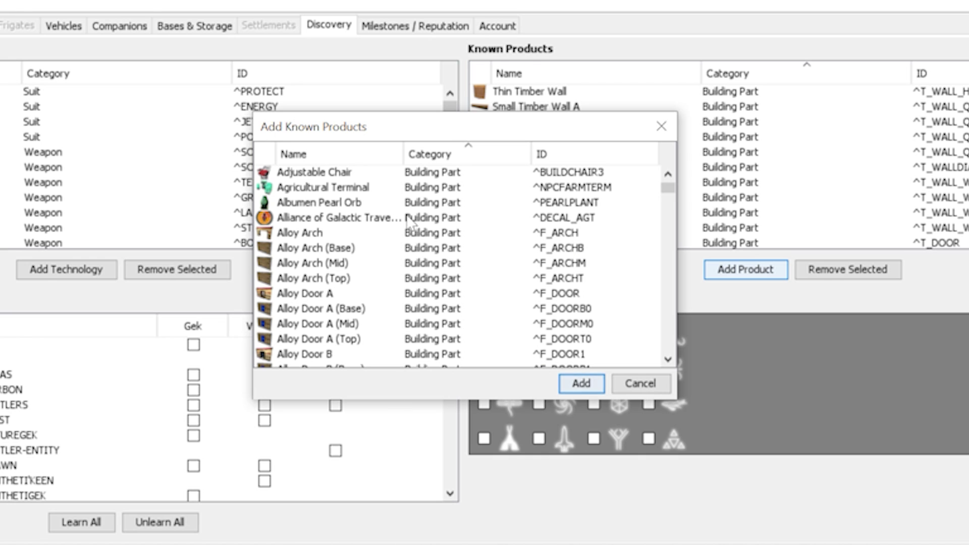
{"action": "scroll", "coordinate": [316, 179], "scroll_direction": "up", "scroll_amount": 4}
{"action": "left_click", "coordinate": [294, 176]}
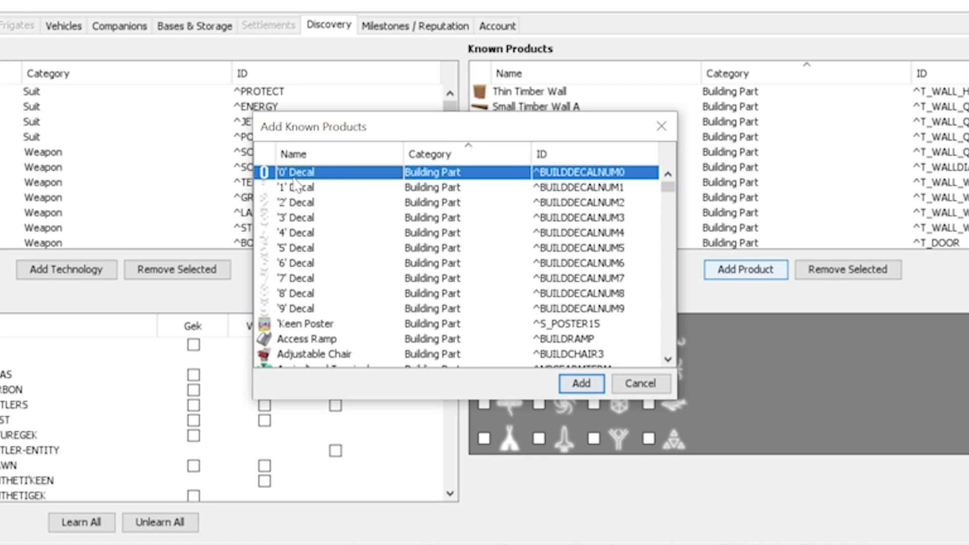
Step: Extend the selection down through Yellow Light to cover every Building Part entry
{"action": "scroll", "coordinate": [370, 245], "scroll_direction": "down", "scroll_amount": 10}
{"action": "scroll", "coordinate": [370, 246], "scroll_direction": "down", "scroll_amount": 20}
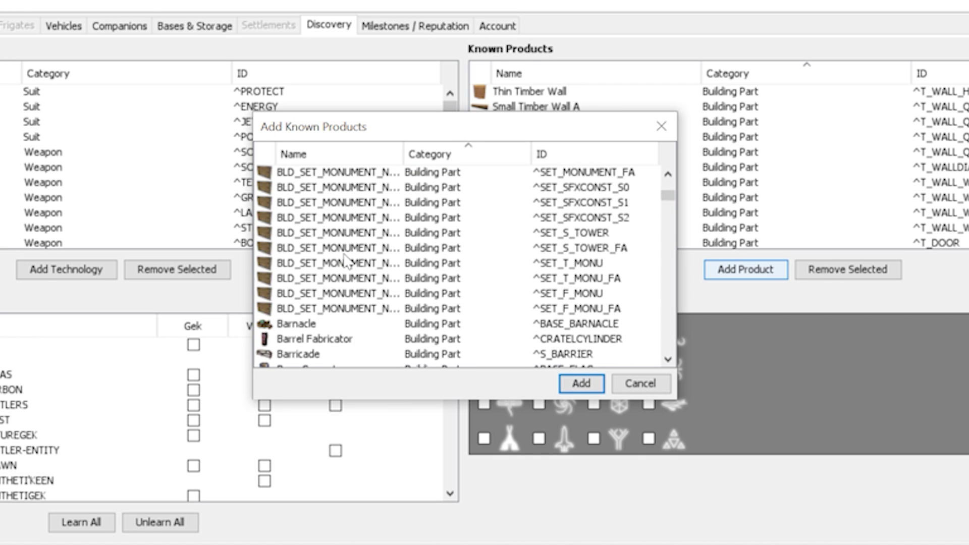
{"action": "scroll", "coordinate": [343, 263], "scroll_direction": "down", "scroll_amount": 20}
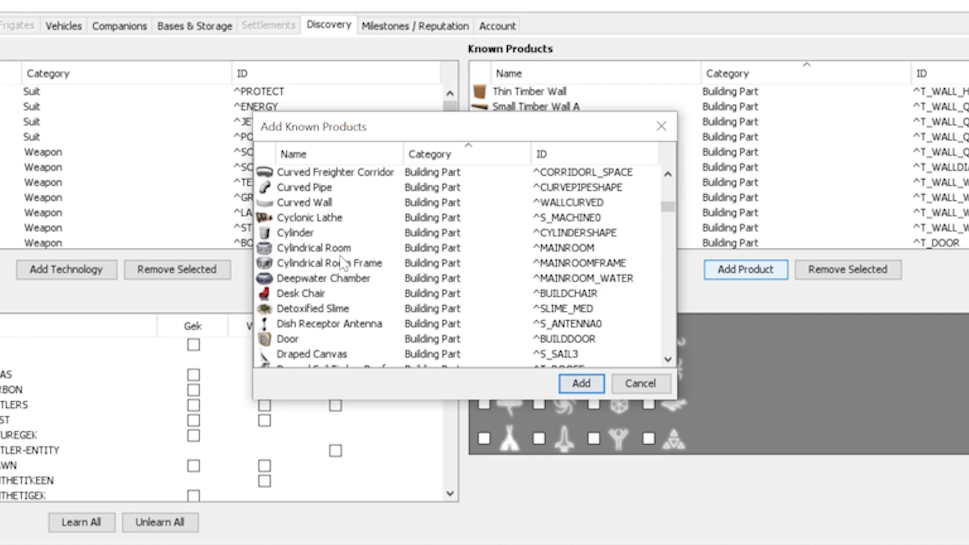
{"action": "scroll", "coordinate": [344, 262], "scroll_direction": "down", "scroll_amount": 20}
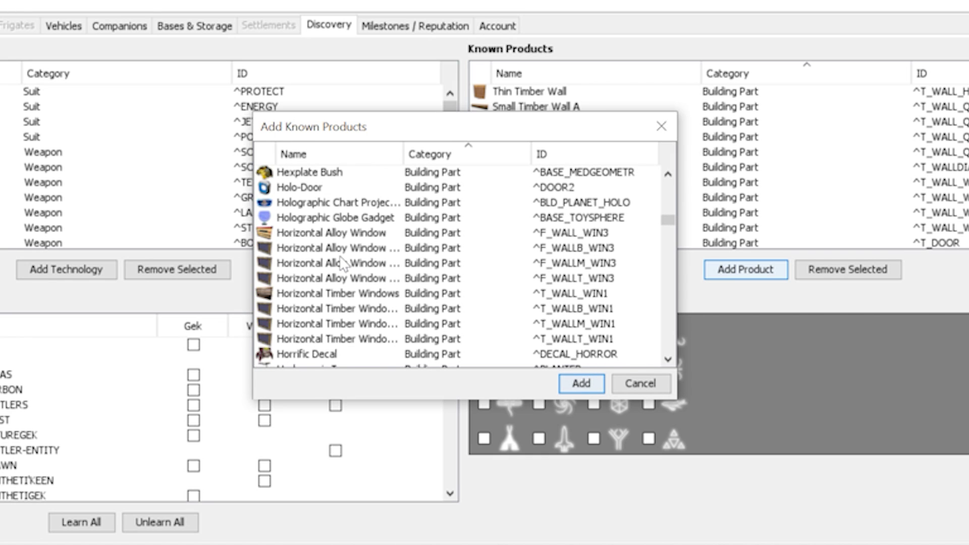
{"action": "scroll", "coordinate": [343, 269], "scroll_direction": "down", "scroll_amount": 20}
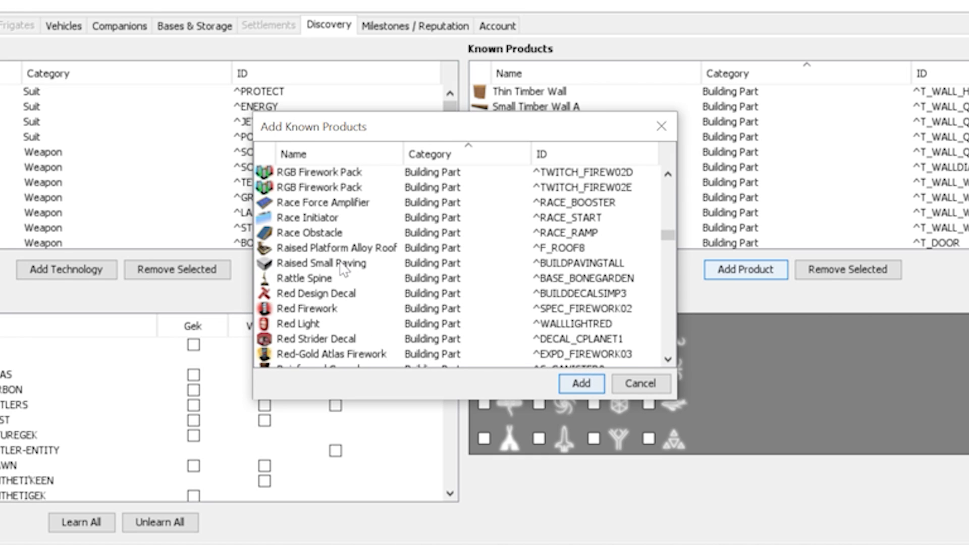
{"action": "scroll", "coordinate": [343, 269], "scroll_direction": "down", "scroll_amount": 20}
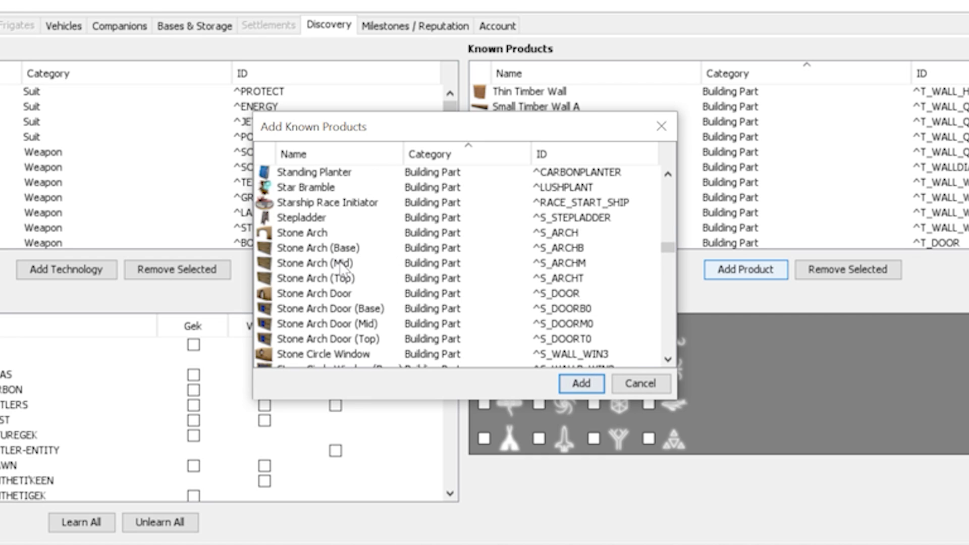
{"action": "left_click_drag", "start_coordinate": [665, 247], "coordinate": [649, 275]}
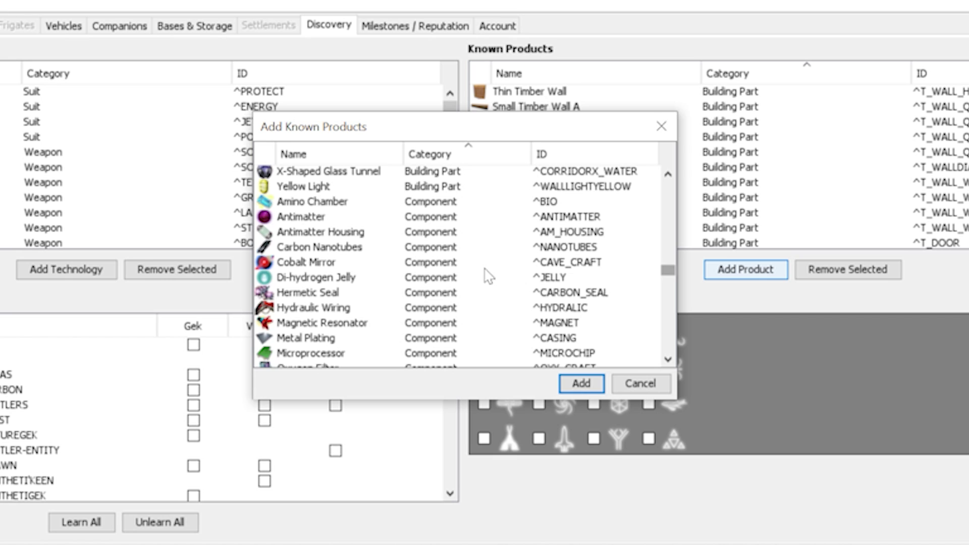
{"action": "scroll", "coordinate": [396, 275], "scroll_direction": "up", "scroll_amount": 3}
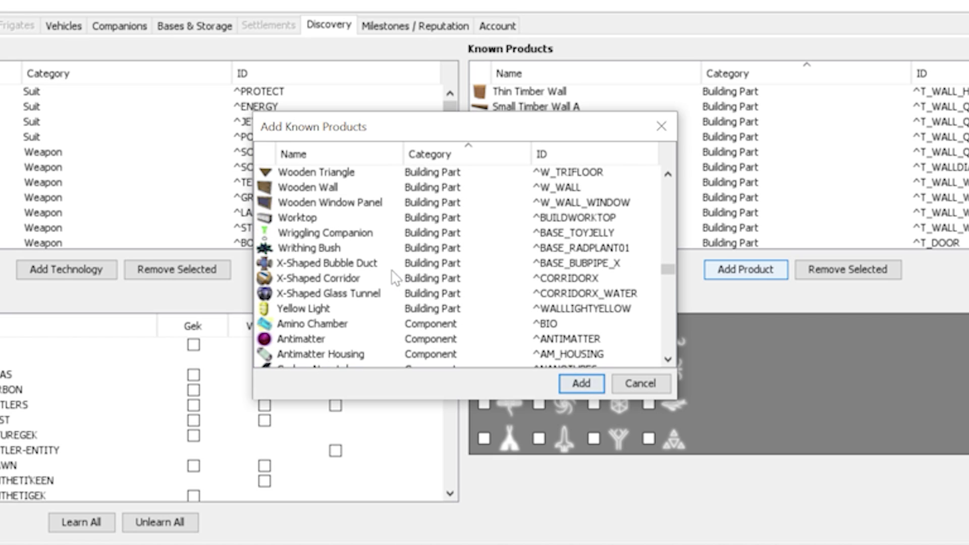
{"action": "left_click", "coordinate": [291, 310], "text": "shift"}
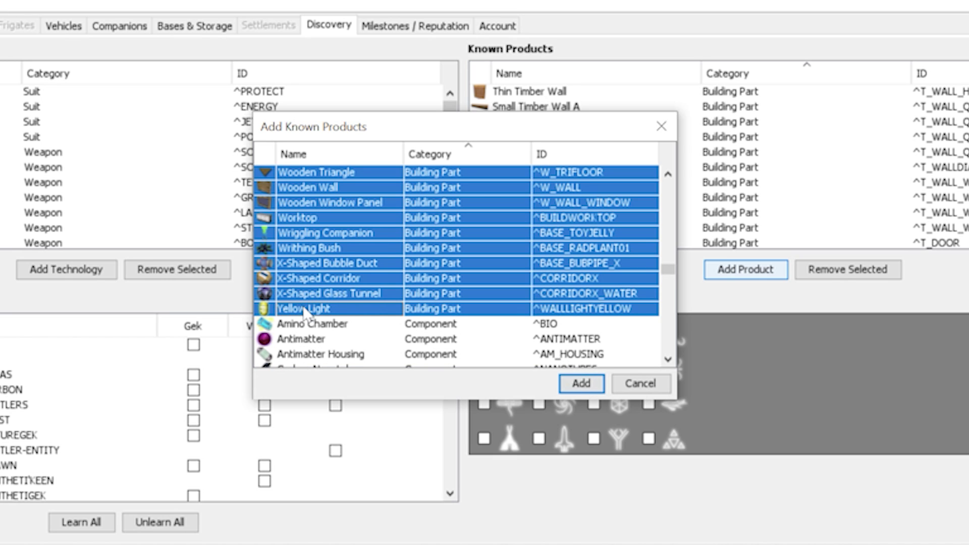
{"action": "scroll", "coordinate": [585, 333], "scroll_direction": "up", "scroll_amount": 1}
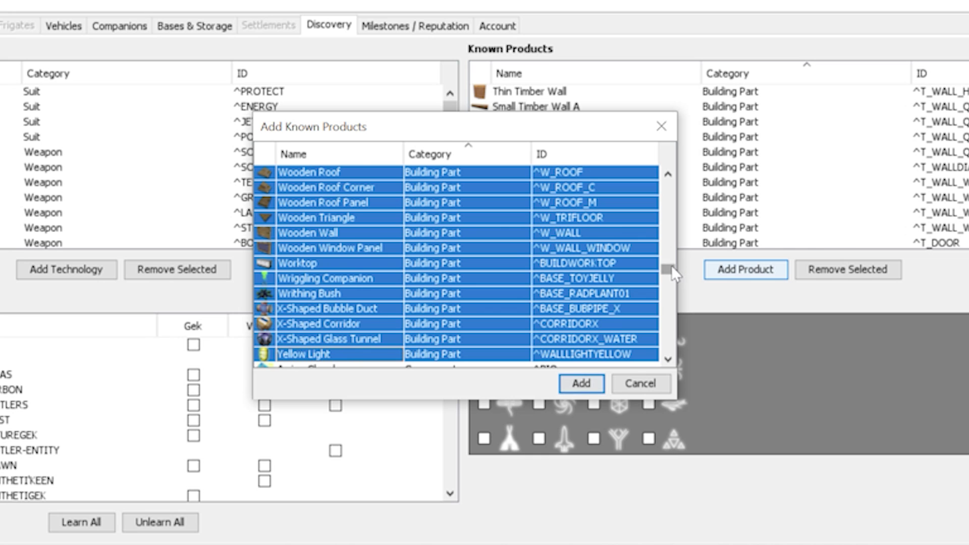
{"action": "left_click_drag", "start_coordinate": [672, 265], "coordinate": [670, 173]}
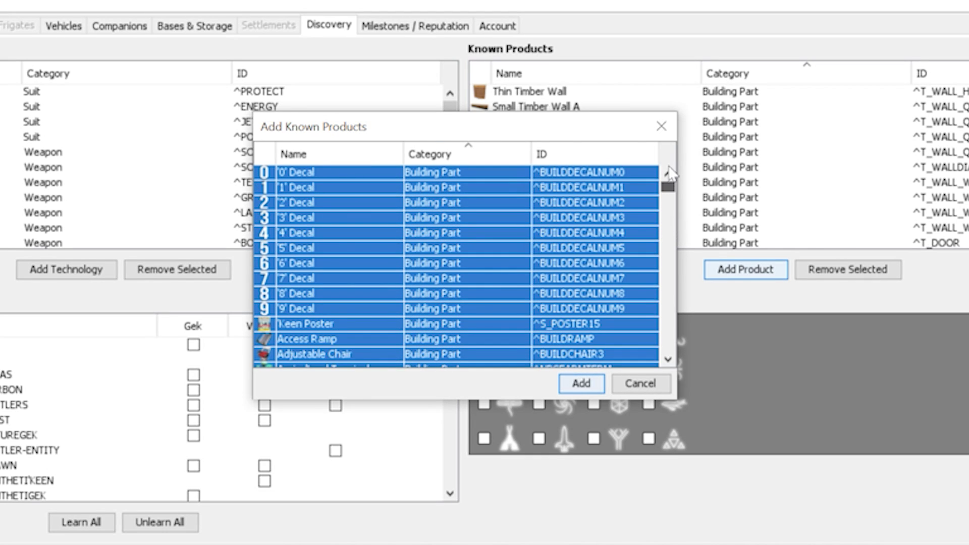
Step: Add the selected building parts, check them in Known Products, and bring up the File menu to save
{"action": "left_click", "coordinate": [581, 384]}
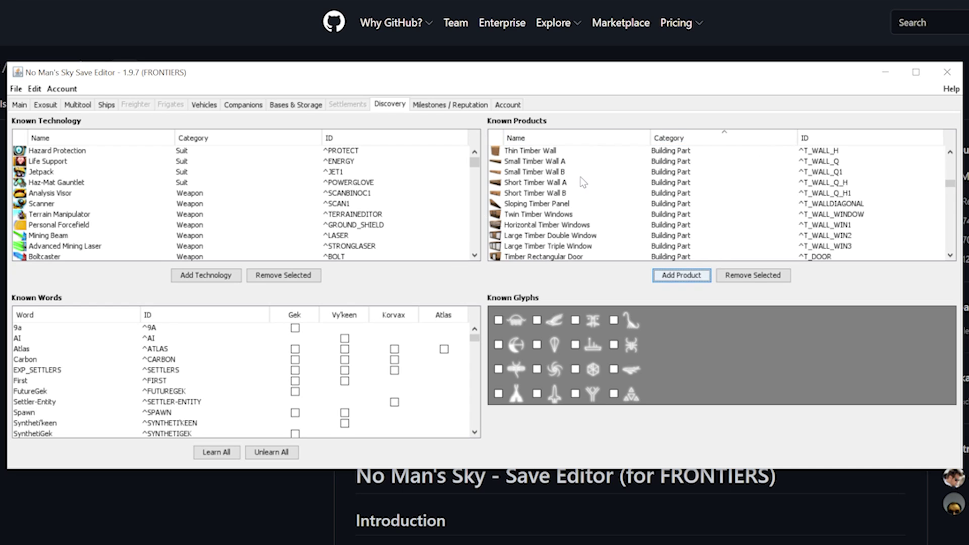
{"action": "scroll", "coordinate": [583, 187], "scroll_direction": "down", "scroll_amount": 15}
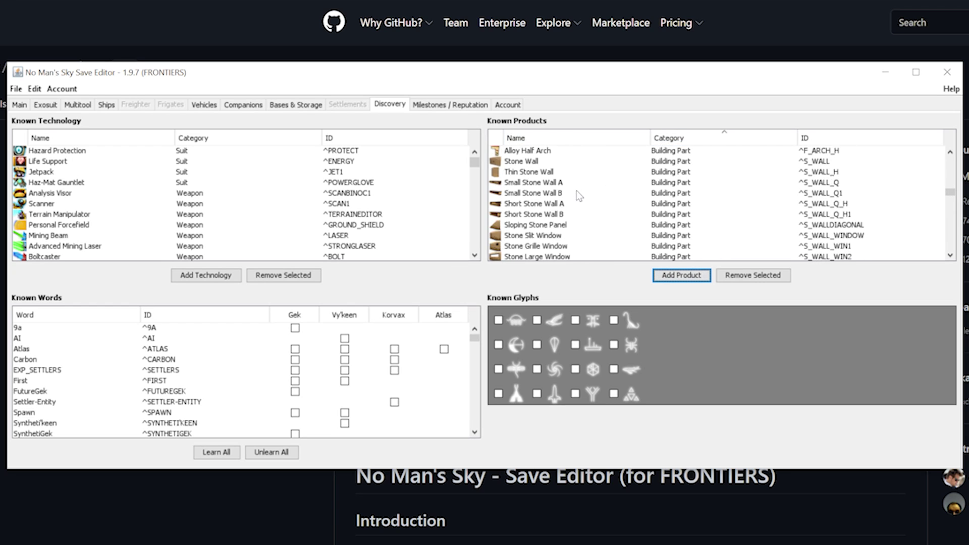
{"action": "scroll", "coordinate": [579, 203], "scroll_direction": "down", "scroll_amount": 4}
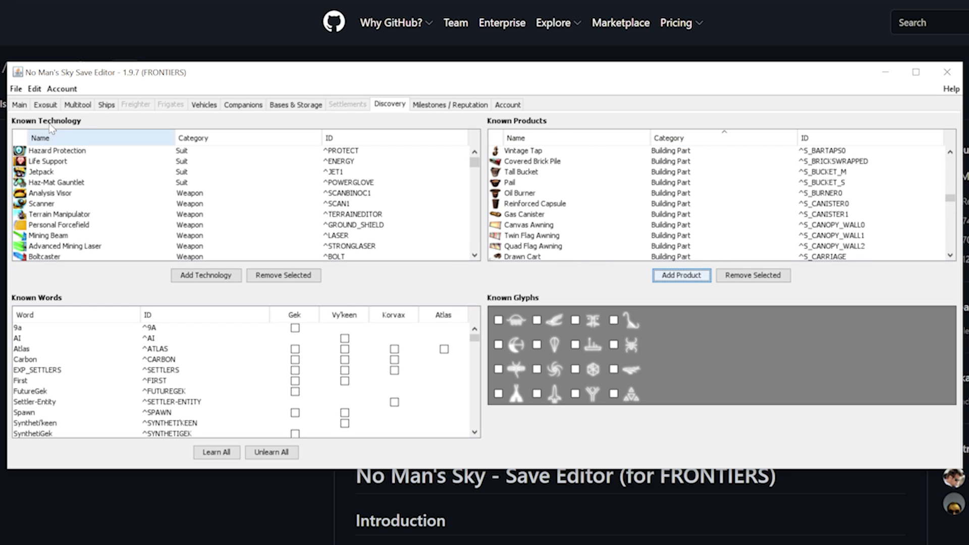
{"action": "left_click", "coordinate": [16, 89]}
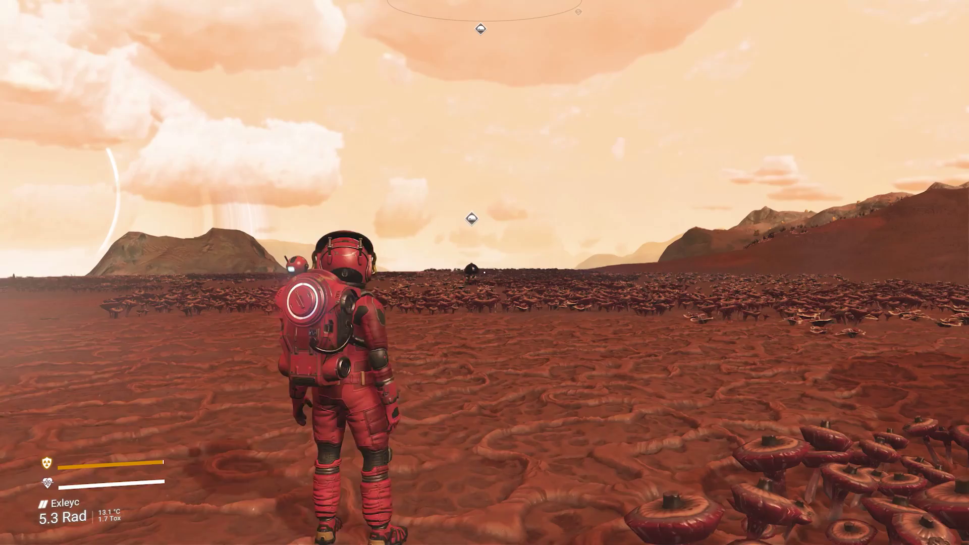
Step: Sprint forward and bring up the build menu on its Advanced Technology parts
{"action": "key", "text": "shift"}
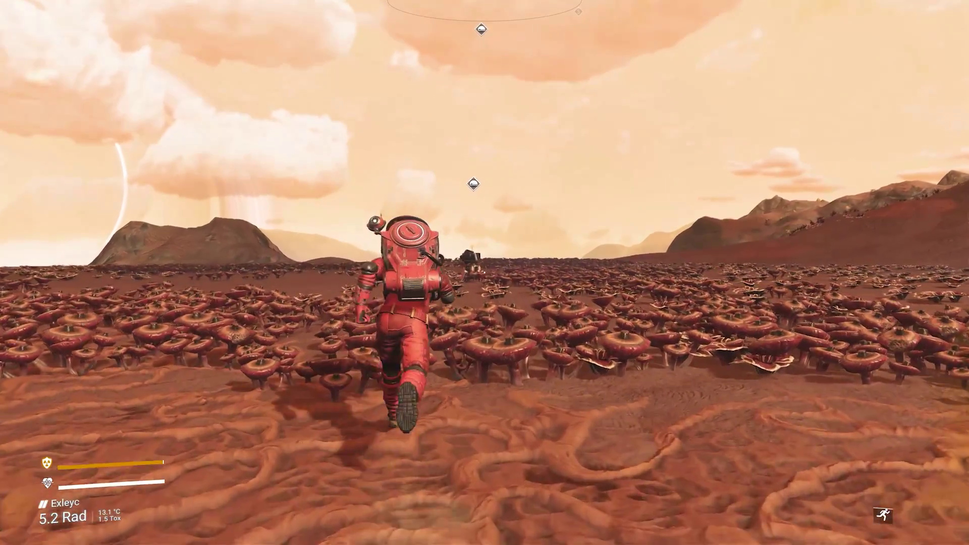
{"action": "key", "text": "z"}
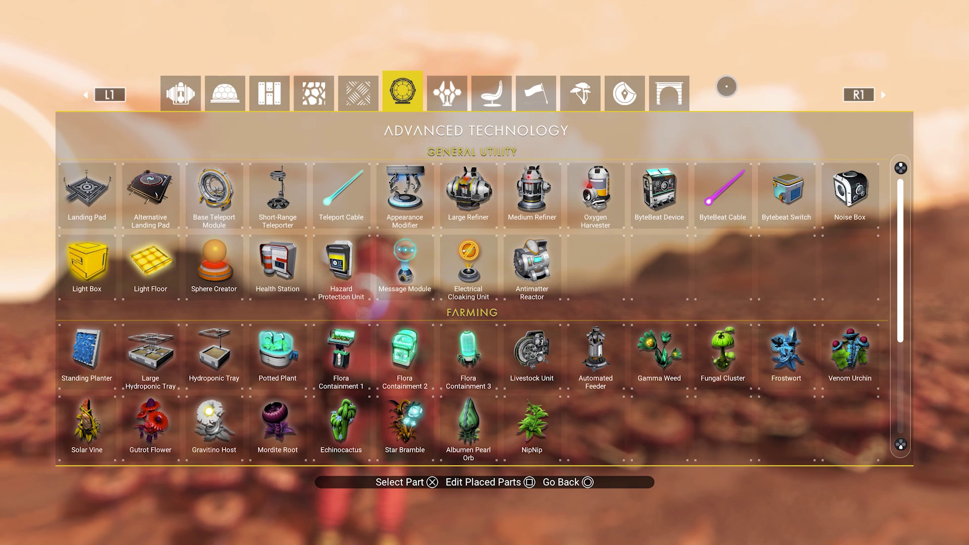
Step: Browse the legacy wood, concrete and metal structures in the Legacy Structures category
{"action": "left_click", "coordinate": [669, 91]}
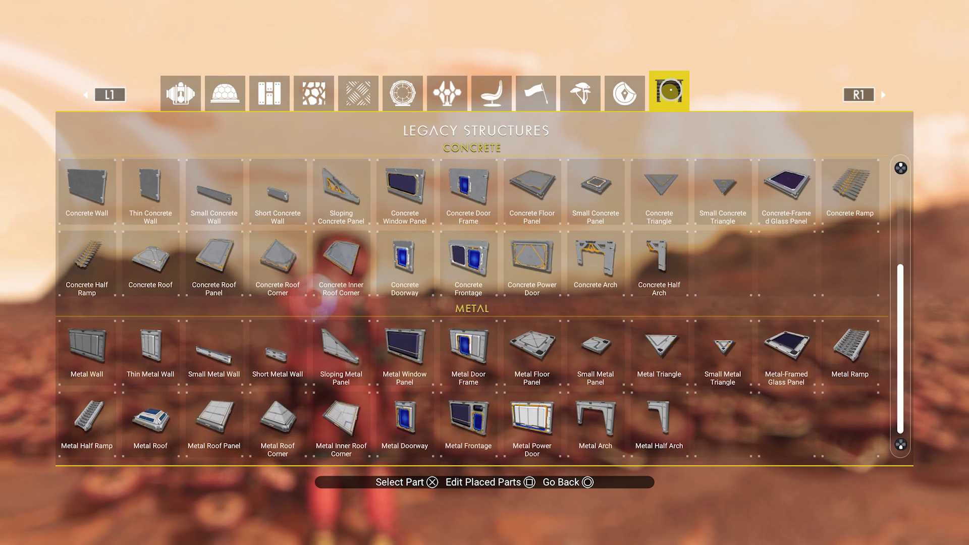
{"action": "scroll", "coordinate": [860, 339], "scroll_direction": "up", "scroll_amount": 3}
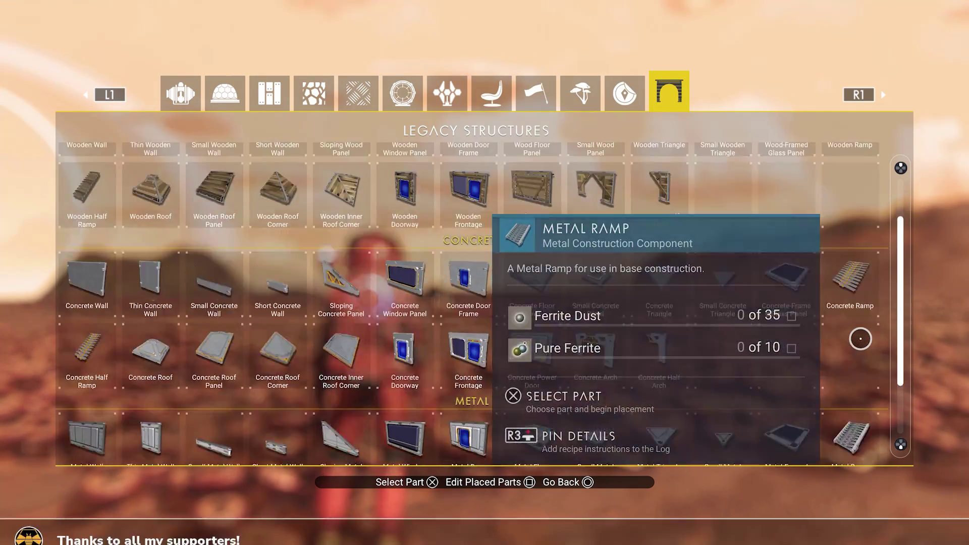
{"action": "scroll", "coordinate": [733, 409], "scroll_direction": "down", "scroll_amount": 3}
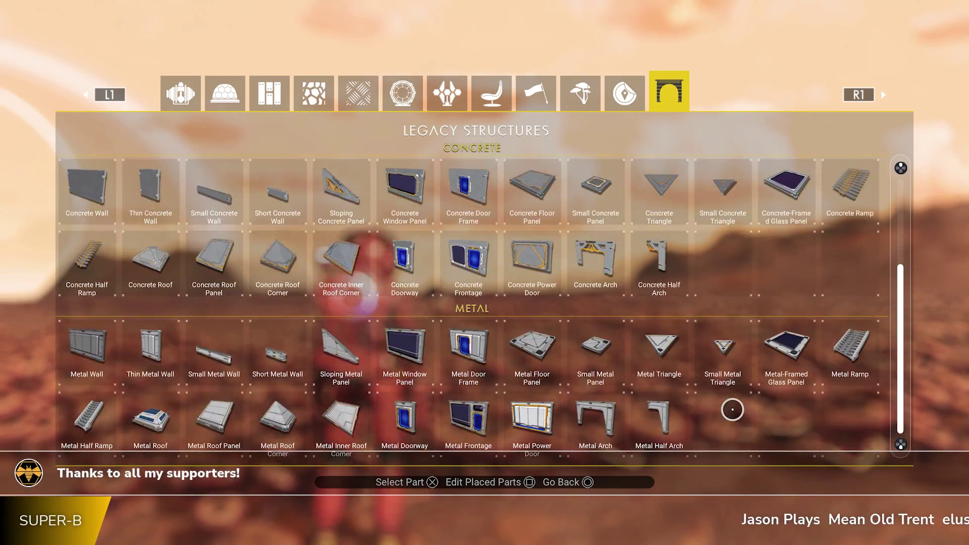
{"action": "scroll", "coordinate": [732, 409], "scroll_direction": "up", "scroll_amount": 4}
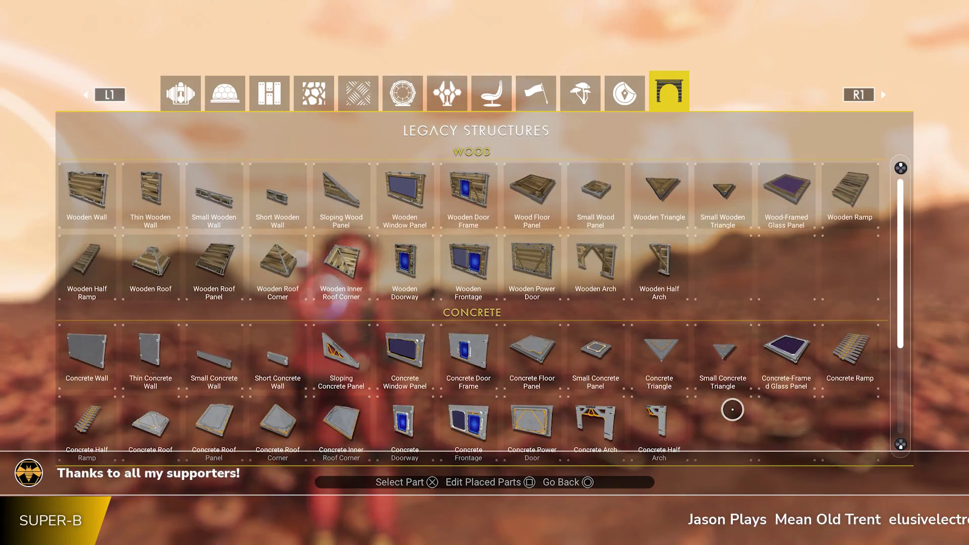
Step: Look over the Wall Art decals and Decoration parts, then close the build menu
{"action": "left_click", "coordinate": [628, 84]}
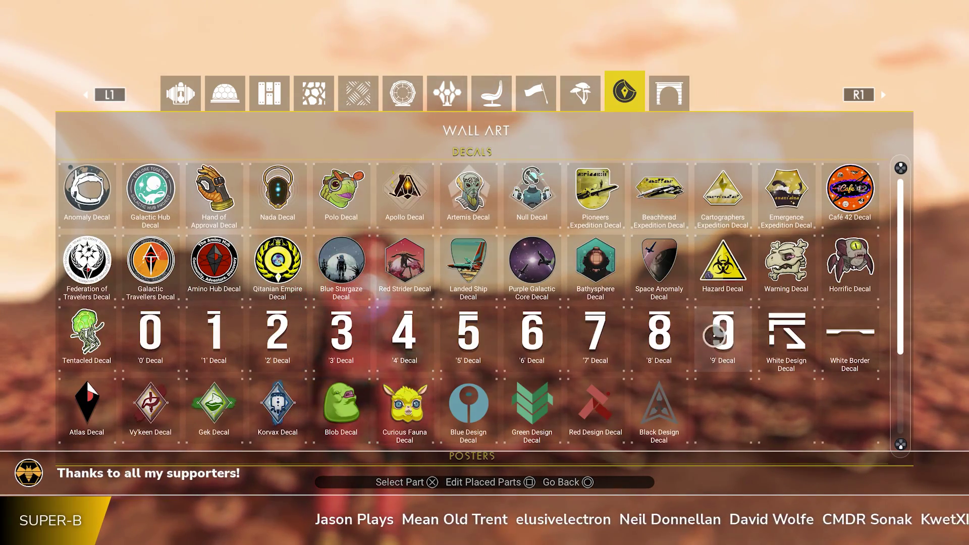
{"action": "scroll", "coordinate": [757, 404], "scroll_direction": "down", "scroll_amount": 1}
{"action": "scroll", "coordinate": [751, 407], "scroll_direction": "down", "scroll_amount": 1}
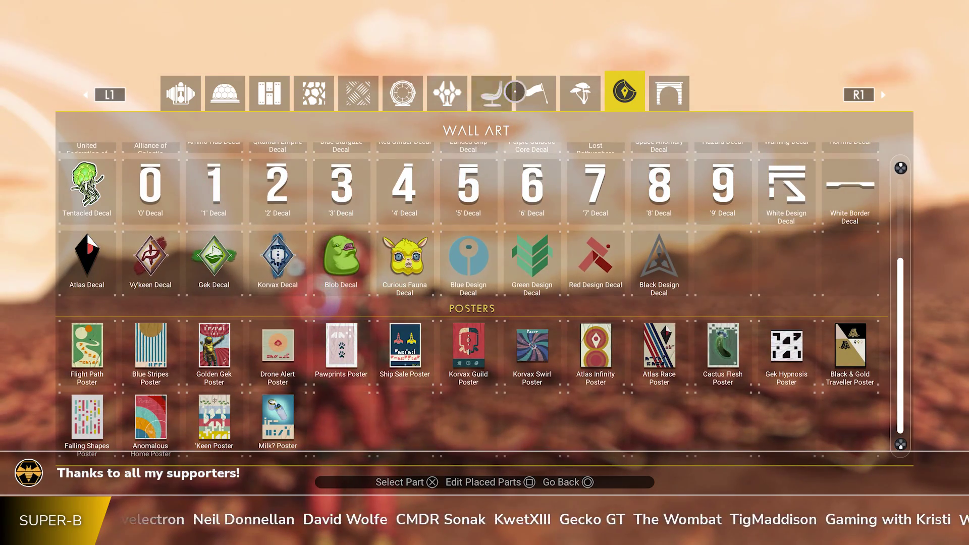
{"action": "left_click", "coordinate": [552, 100]}
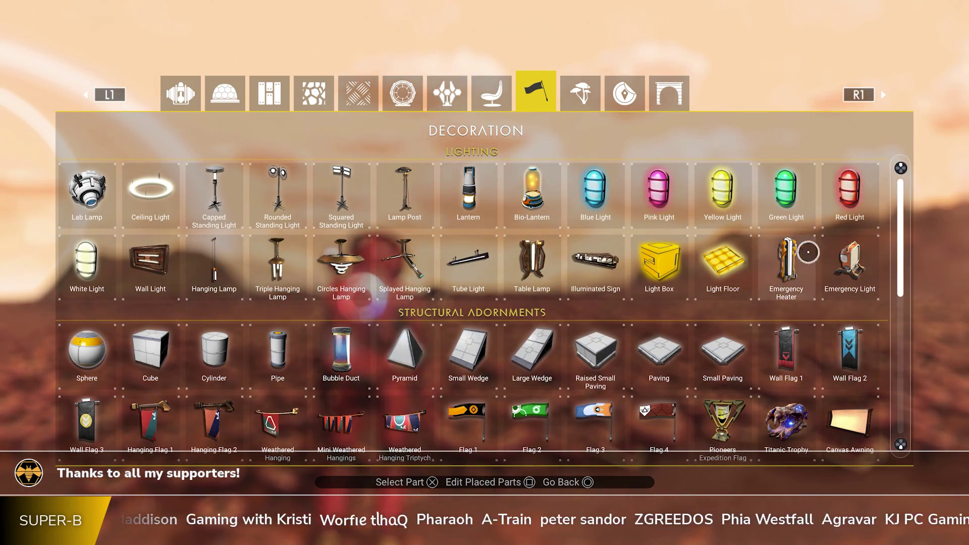
{"action": "key", "text": "Escape"}
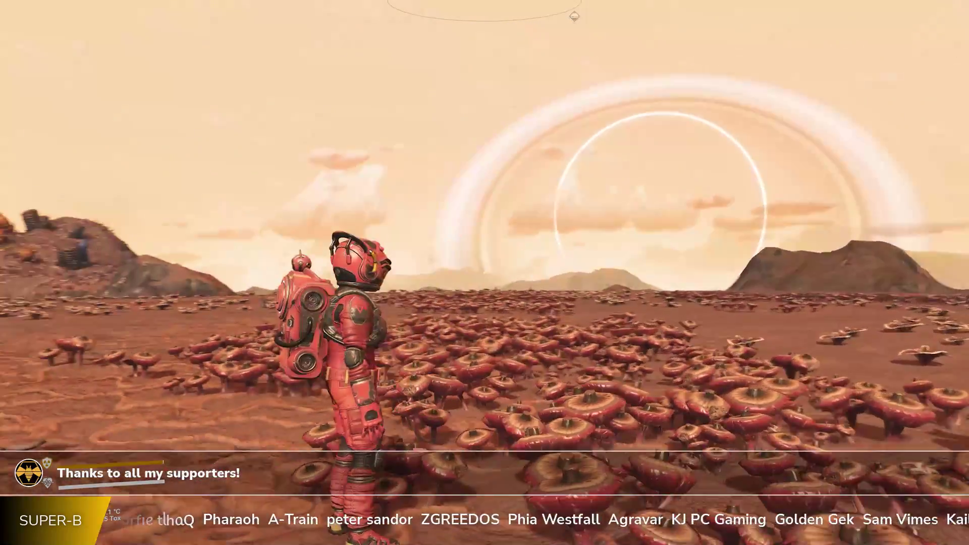